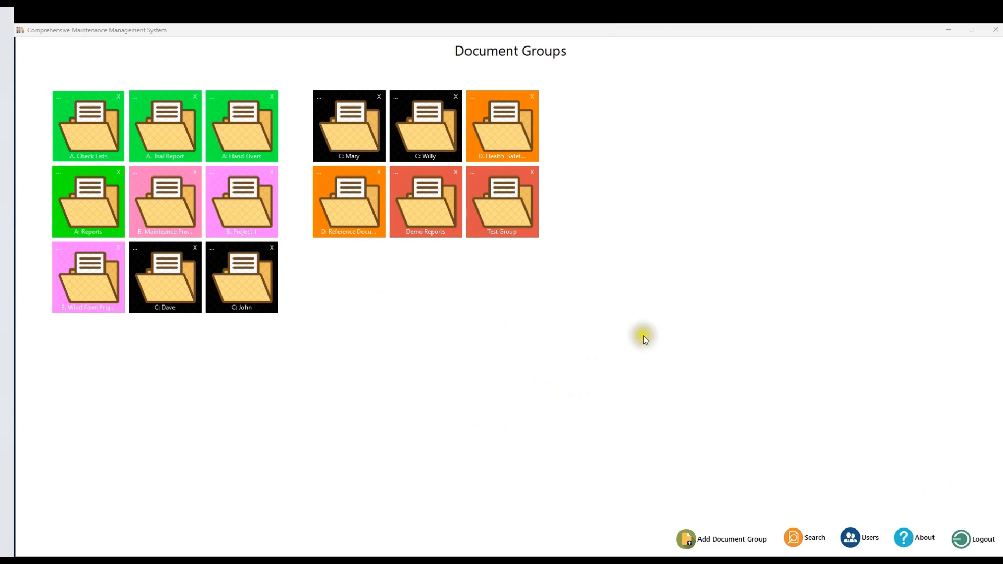
Step: Open the B. Project 1 group and search its documents for the document name "Daily P"
{"action": "left_click", "coordinate": [235, 209]}
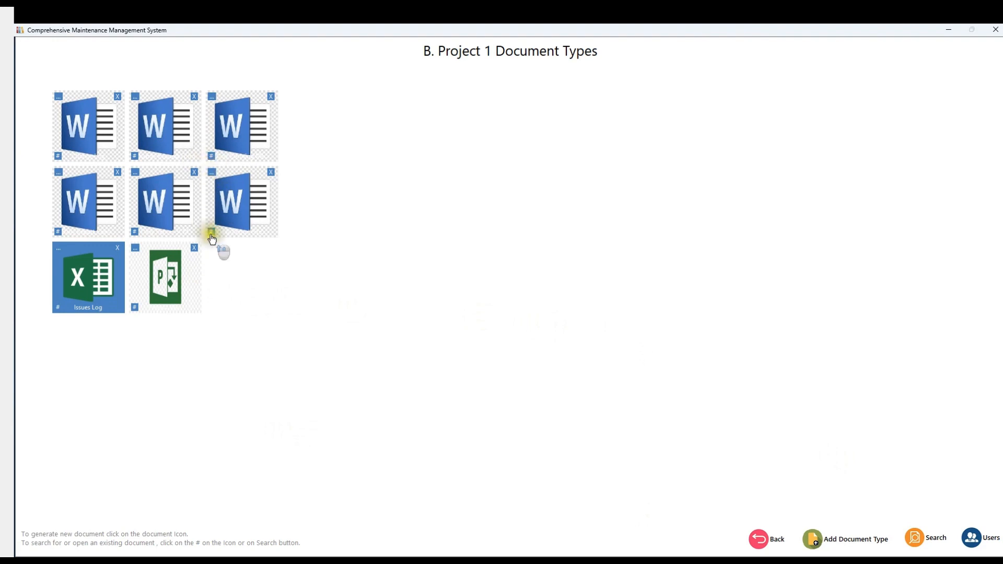
{"action": "left_click", "coordinate": [211, 157]}
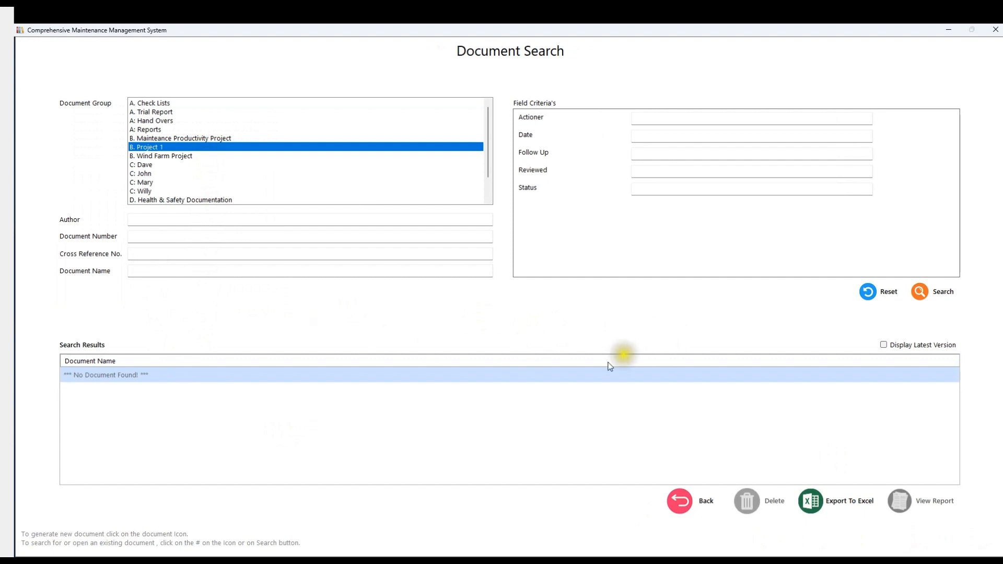
{"action": "left_click", "coordinate": [151, 270]}
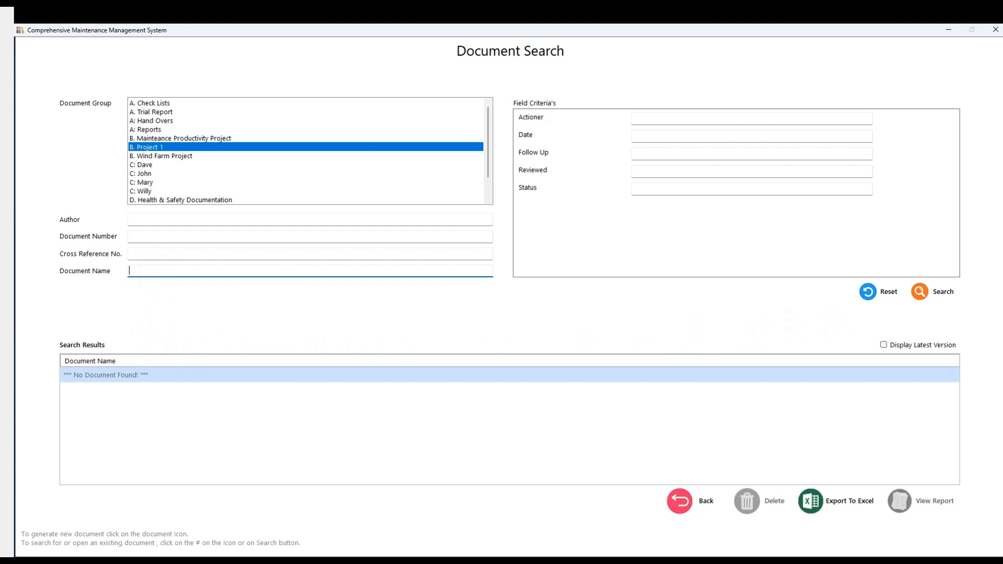
{"action": "type", "text": "Daily P"}
{"action": "left_click", "coordinate": [920, 293]}
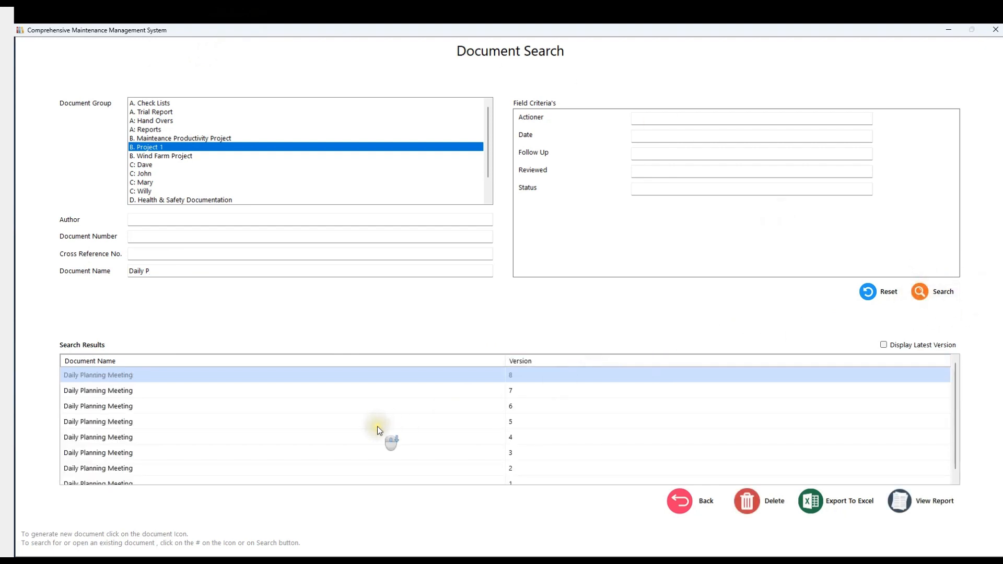
Step: Review the listed versions of Daily Planning Meeting and open version 8
{"action": "scroll", "coordinate": [377, 427], "scroll_direction": "down", "scroll_amount": 1}
{"action": "scroll", "coordinate": [378, 426], "scroll_direction": "up", "scroll_amount": 1}
{"action": "scroll", "coordinate": [374, 431], "scroll_direction": "down", "scroll_amount": 1}
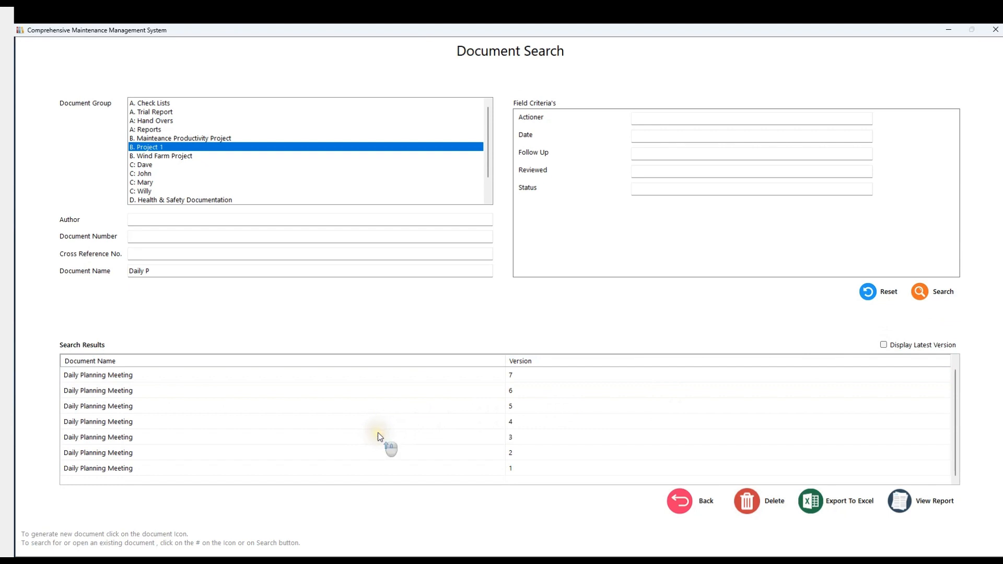
{"action": "scroll", "coordinate": [379, 435], "scroll_direction": "up", "scroll_amount": 1}
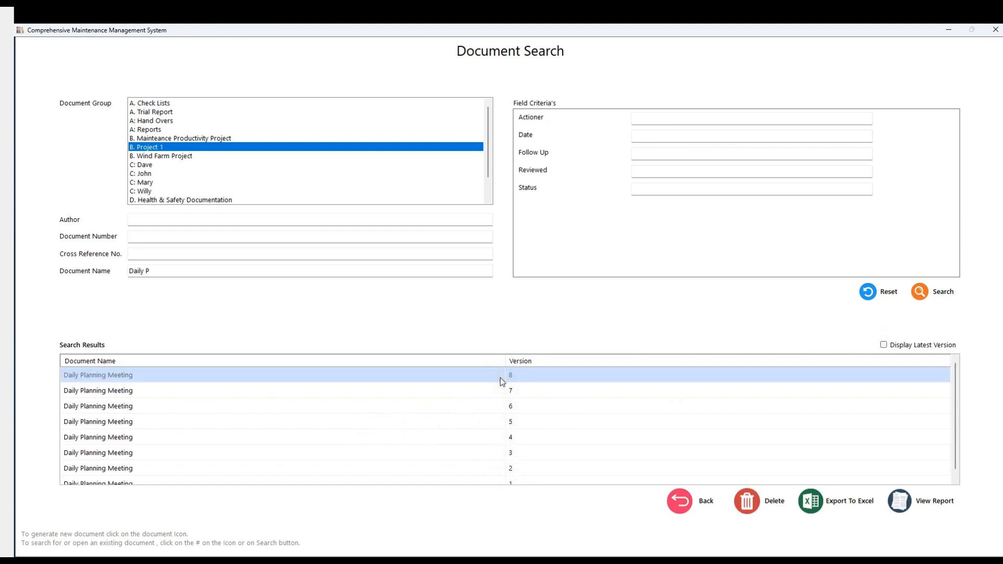
{"action": "left_click", "coordinate": [602, 376]}
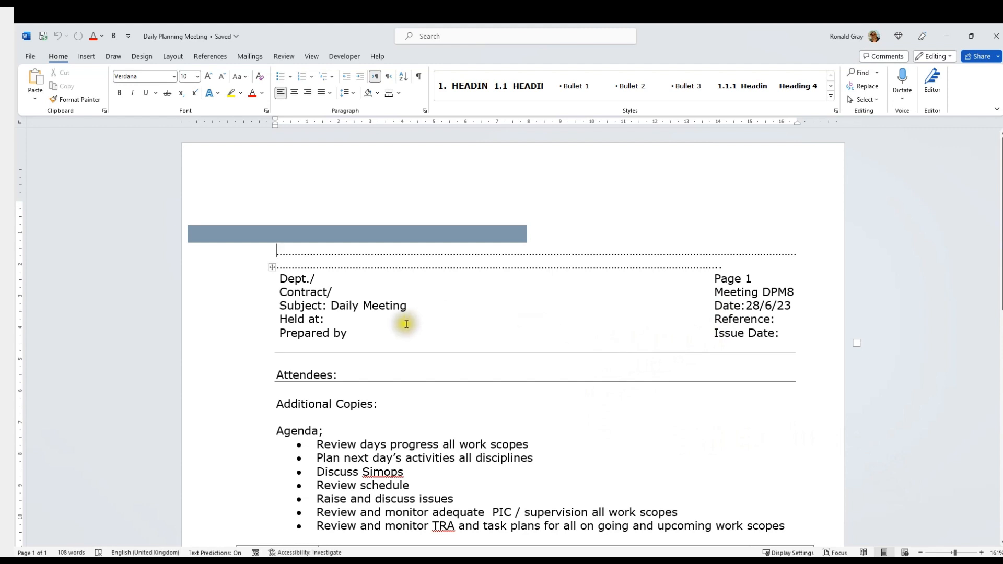
Step: Change the meeting date in the document header to 29/6/23
{"action": "left_click", "coordinate": [754, 310]}
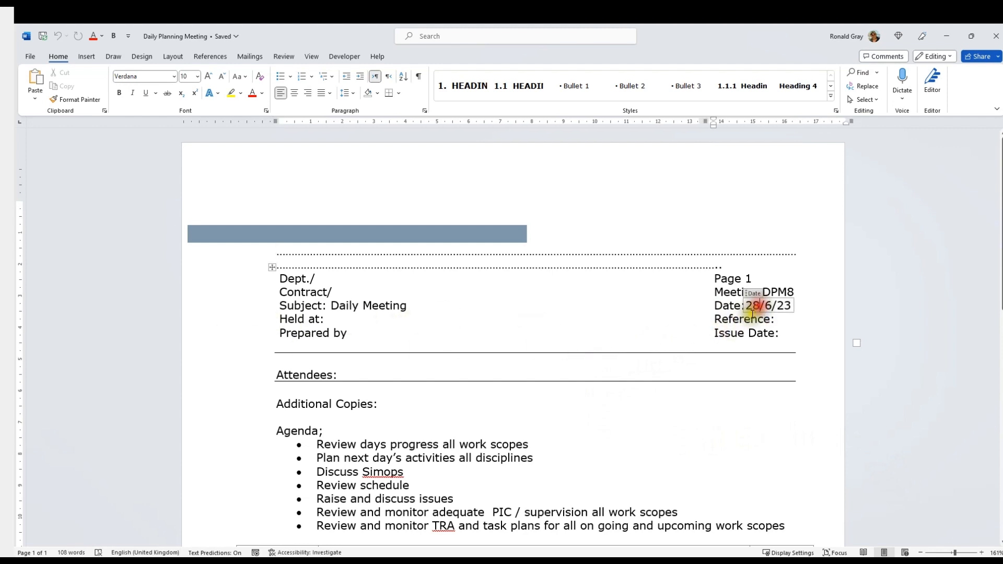
{"action": "key", "text": "BackSpace"}
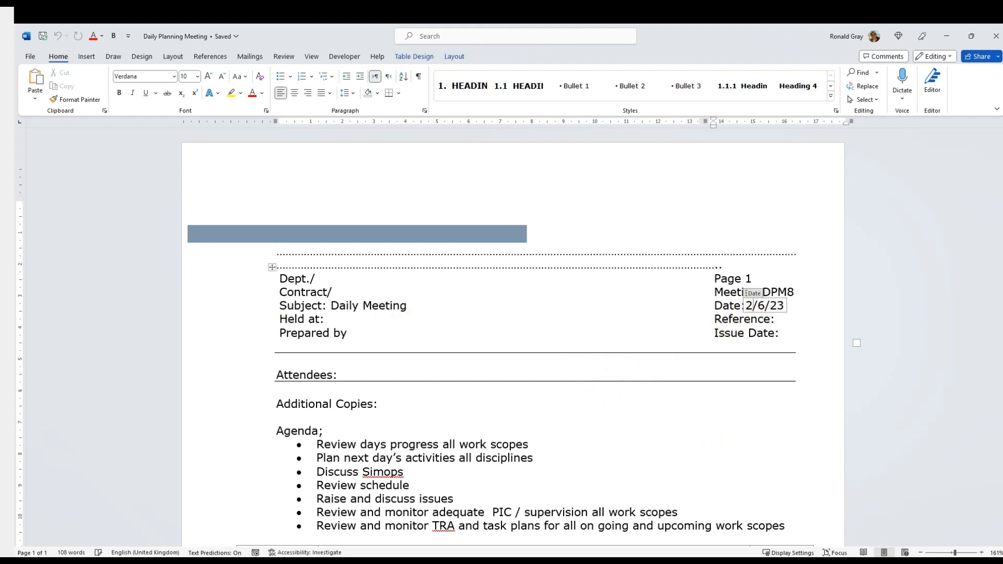
{"action": "type", "text": "9"}
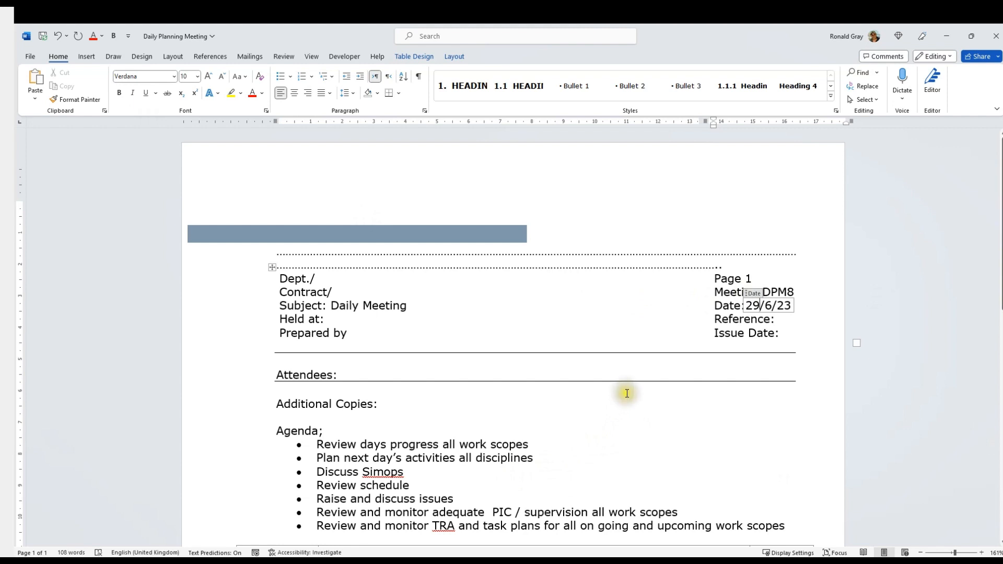
Step: Add a new row at the end of the minutes table and number it item 6
{"action": "scroll", "coordinate": [627, 392], "scroll_direction": "down", "scroll_amount": 5}
{"action": "scroll", "coordinate": [626, 397], "scroll_direction": "down", "scroll_amount": 1}
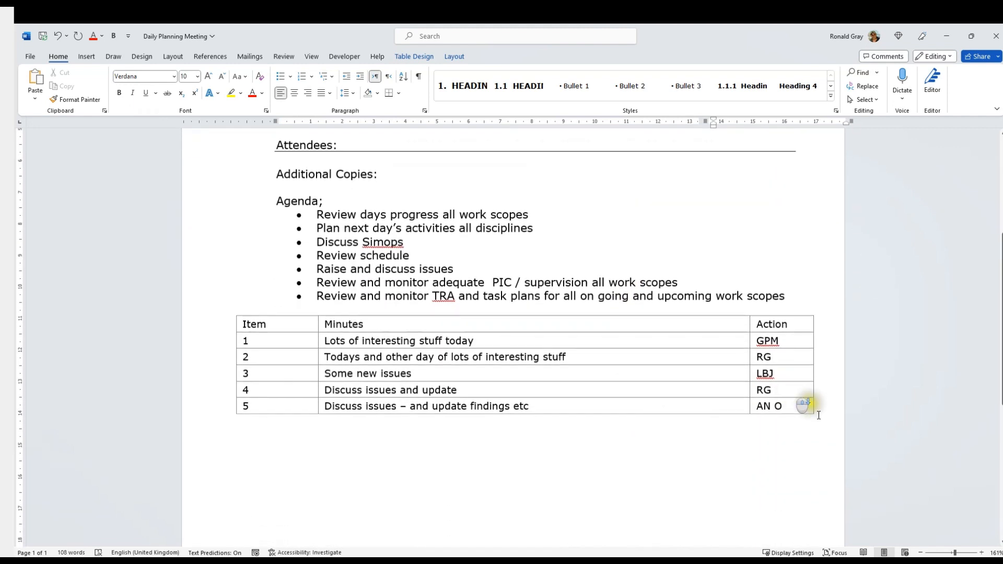
{"action": "left_click", "coordinate": [824, 412]}
{"action": "key", "text": "Tab"}
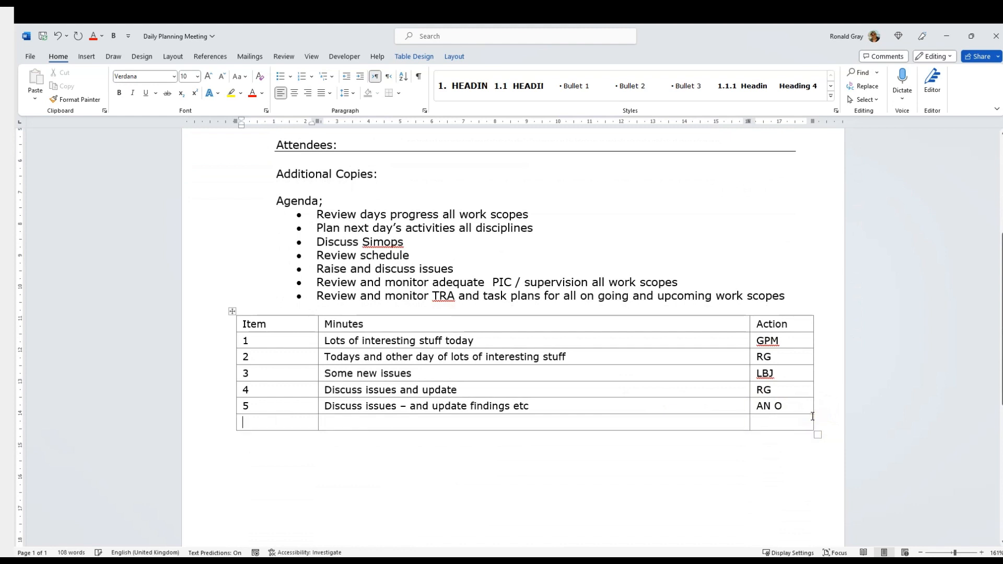
{"action": "type", "text": "6"}
Step: Fill in item 6 with the minutes "Discuss issue – and update finding allocate tasks" and the action RG
{"action": "left_click", "coordinate": [366, 426]}
{"action": "type", "text": "Discuss "}
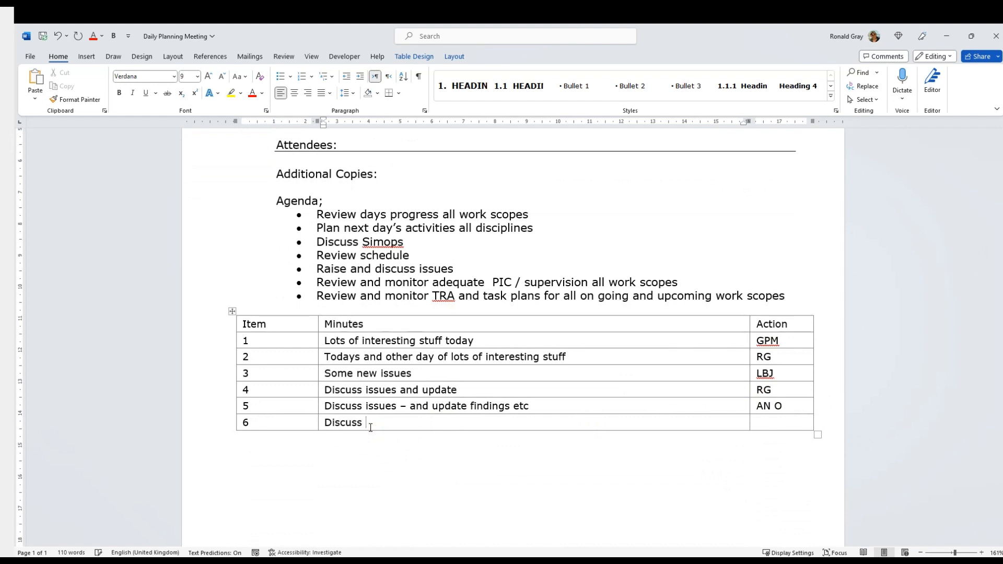
{"action": "type", "text": "issue - andu"}
{"action": "key", "text": "BackSpace"}
{"action": "type", "text": "update finding allocate tak"}
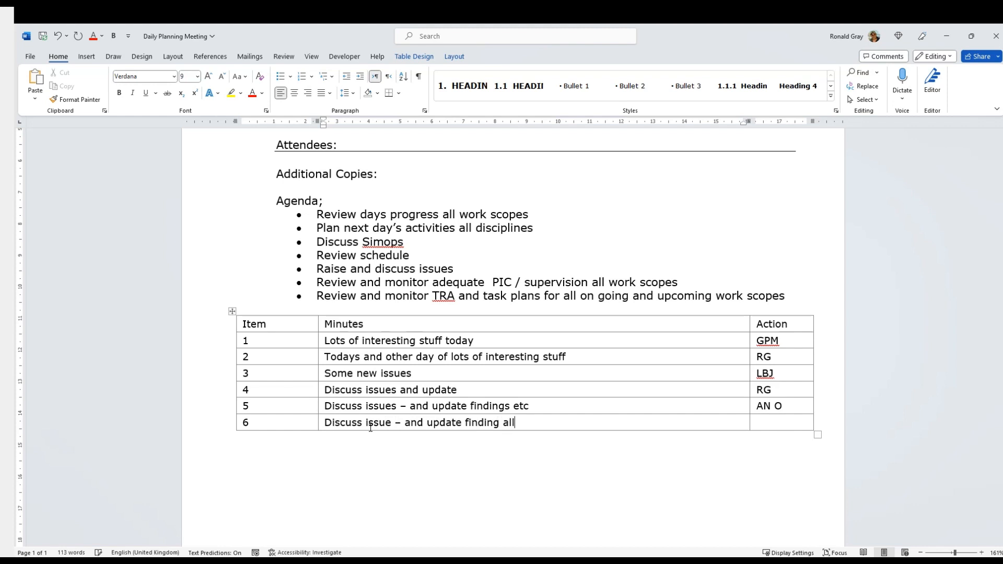
{"action": "key", "text": "BackSpace"}
{"action": "key", "text": "BackSpace"}
{"action": "type", "text": "asks"}
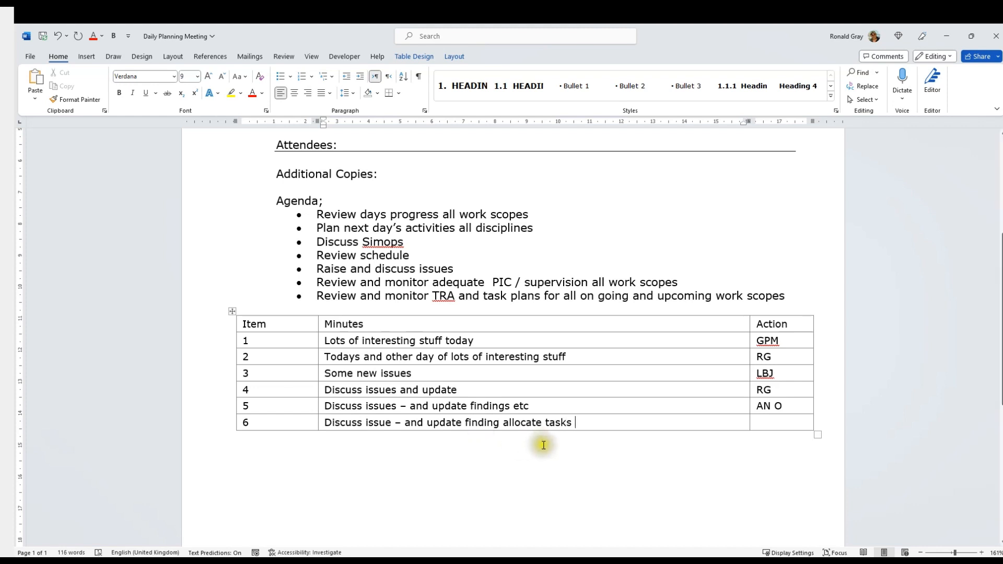
{"action": "left_click", "coordinate": [774, 427]}
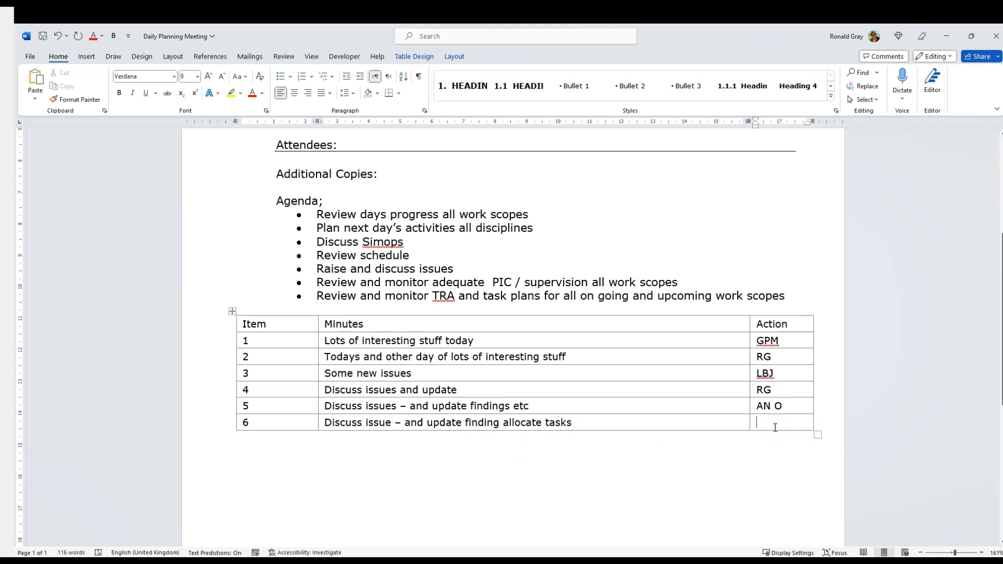
{"action": "type", "text": "RG"}
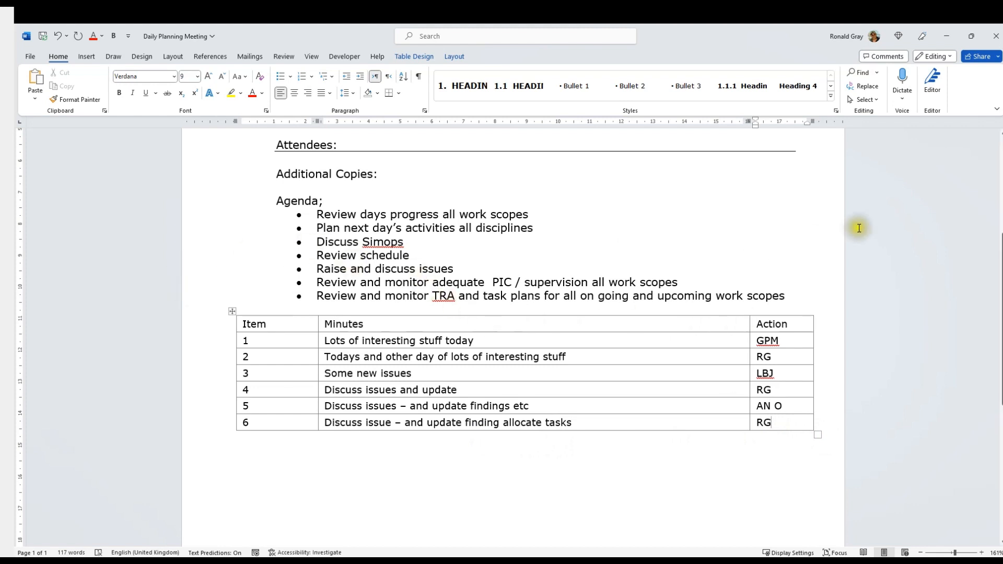
Step: Close the meeting document, saving the changes as a new version, and rerun the document search
{"action": "left_click", "coordinate": [998, 42]}
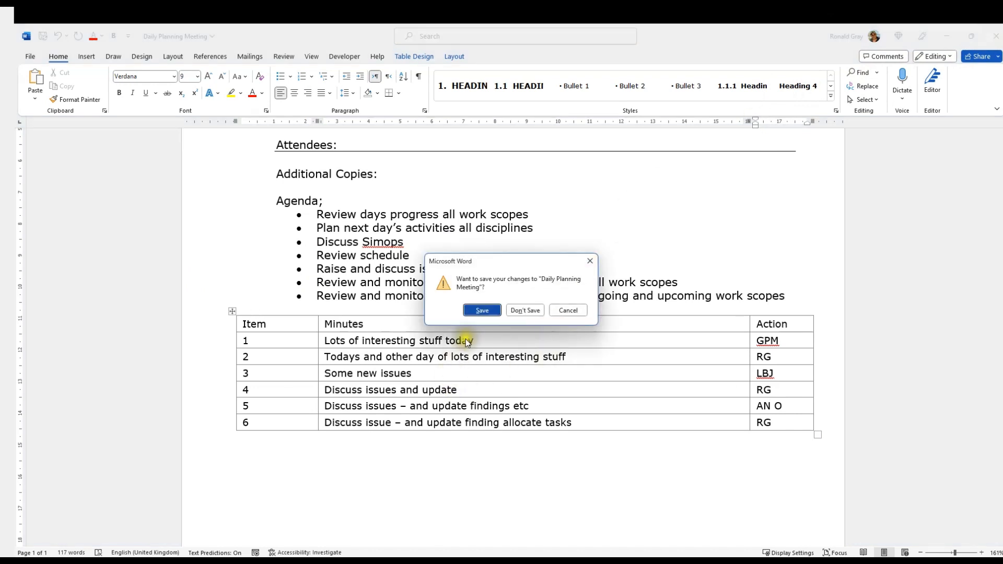
{"action": "left_click", "coordinate": [482, 311]}
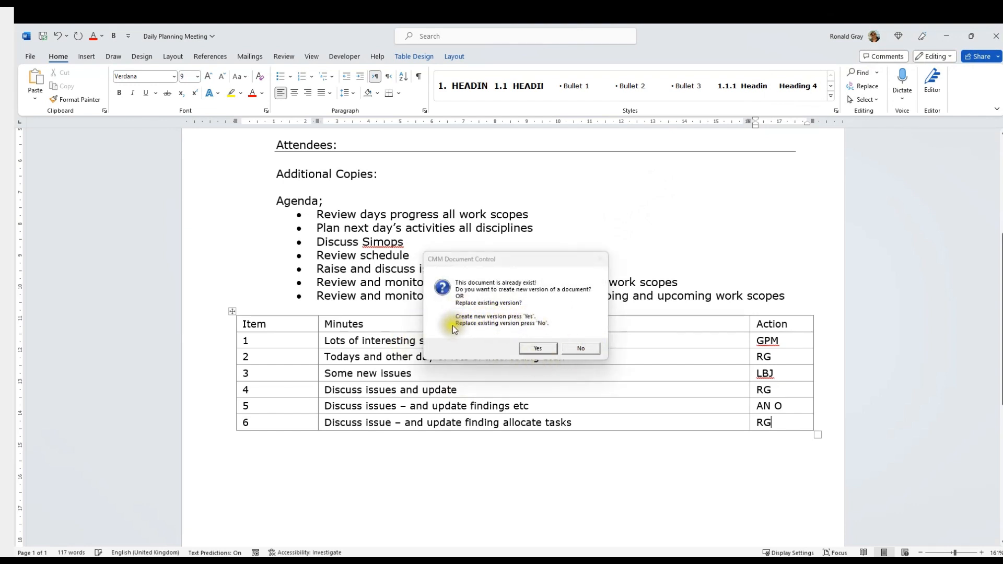
{"action": "left_click", "coordinate": [538, 348]}
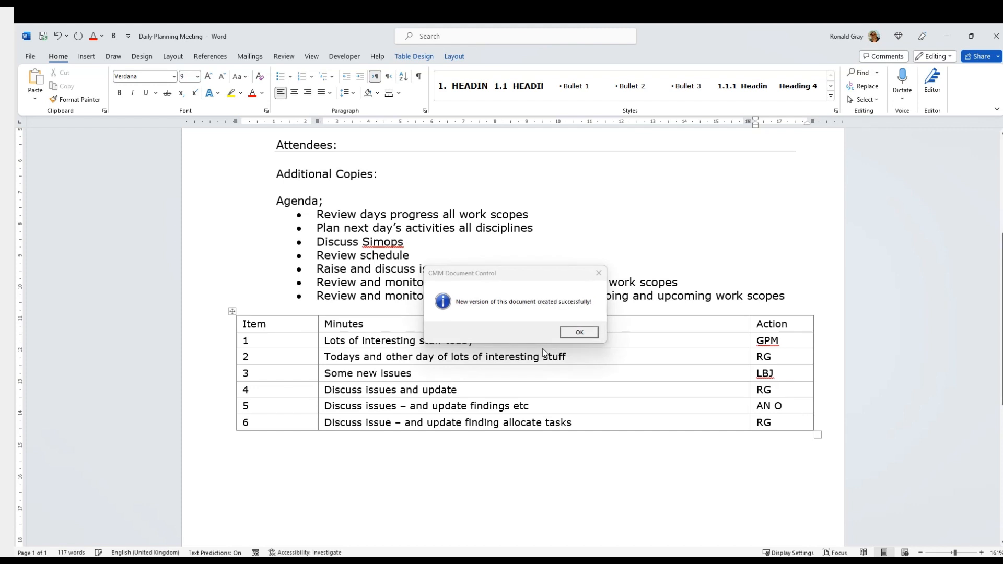
{"action": "left_click", "coordinate": [583, 335]}
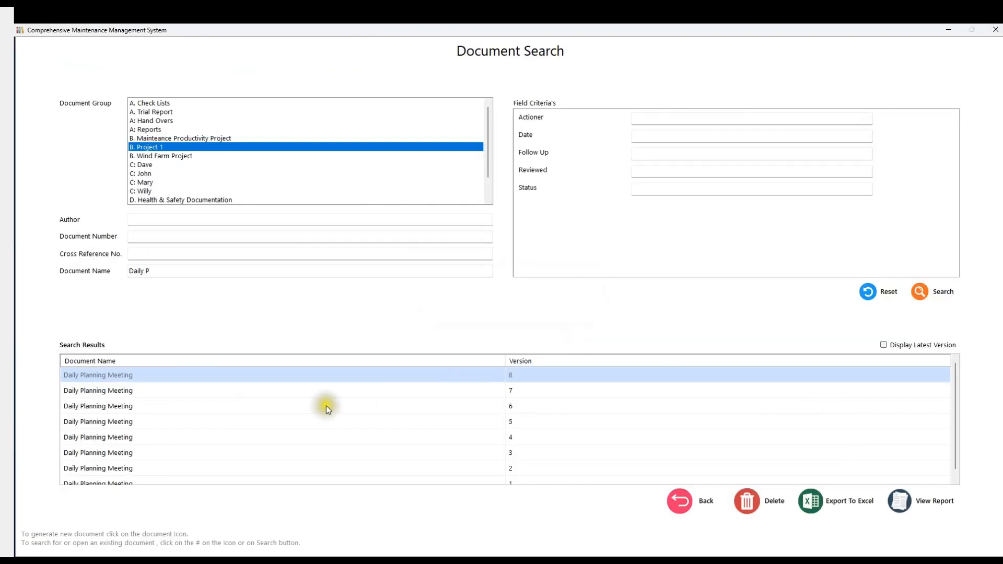
{"action": "left_click", "coordinate": [923, 291]}
Step: Return to the document groups and open the A: Reports group
{"action": "left_click", "coordinate": [680, 502]}
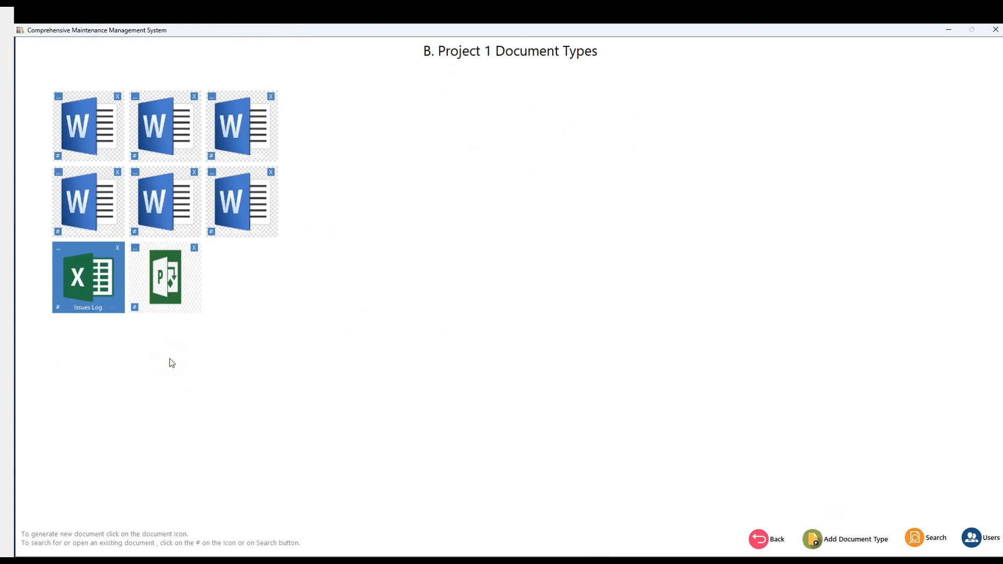
{"action": "left_click", "coordinate": [762, 546]}
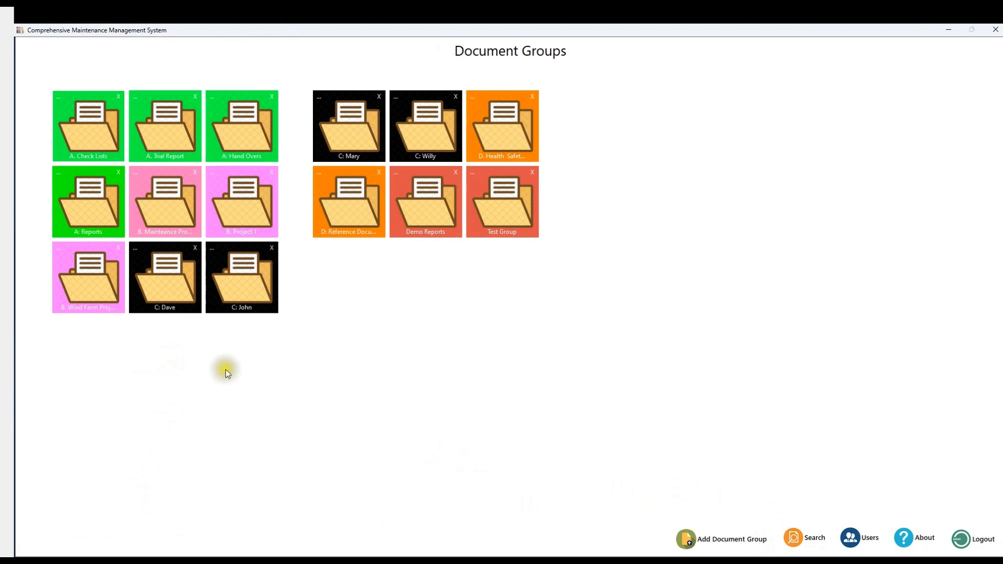
{"action": "left_click", "coordinate": [91, 204]}
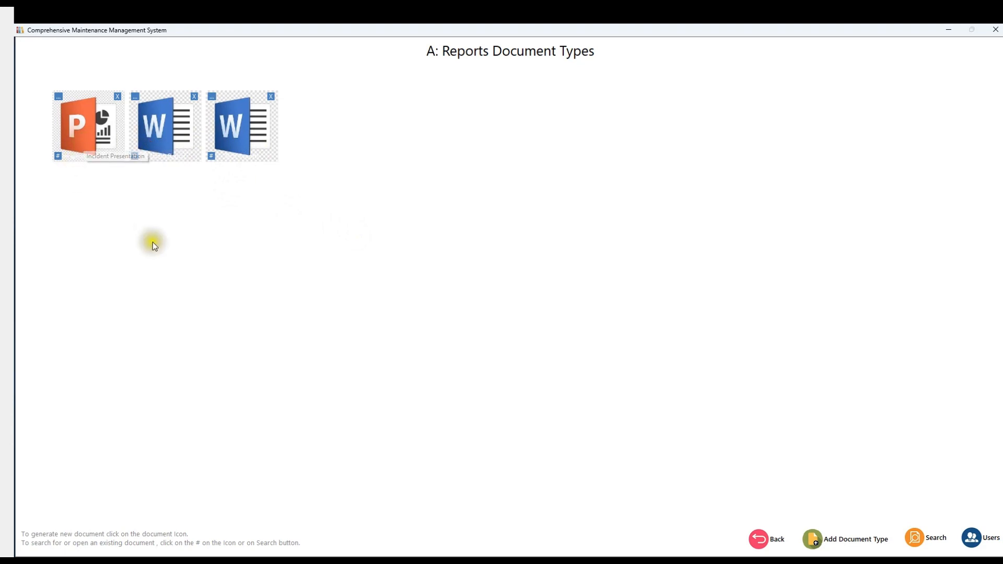
Step: Open the form for generating a Tech Reports document, examine its document fields, and go back without generating a report
{"action": "left_click", "coordinate": [238, 139]}
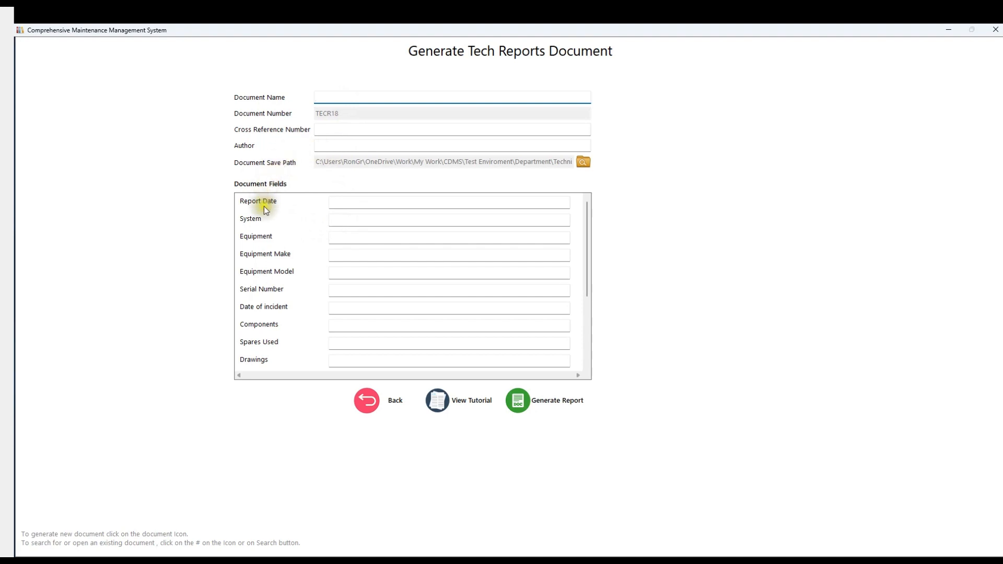
{"action": "scroll", "coordinate": [385, 300], "scroll_direction": "up", "scroll_amount": 1}
{"action": "left_click", "coordinate": [334, 237]}
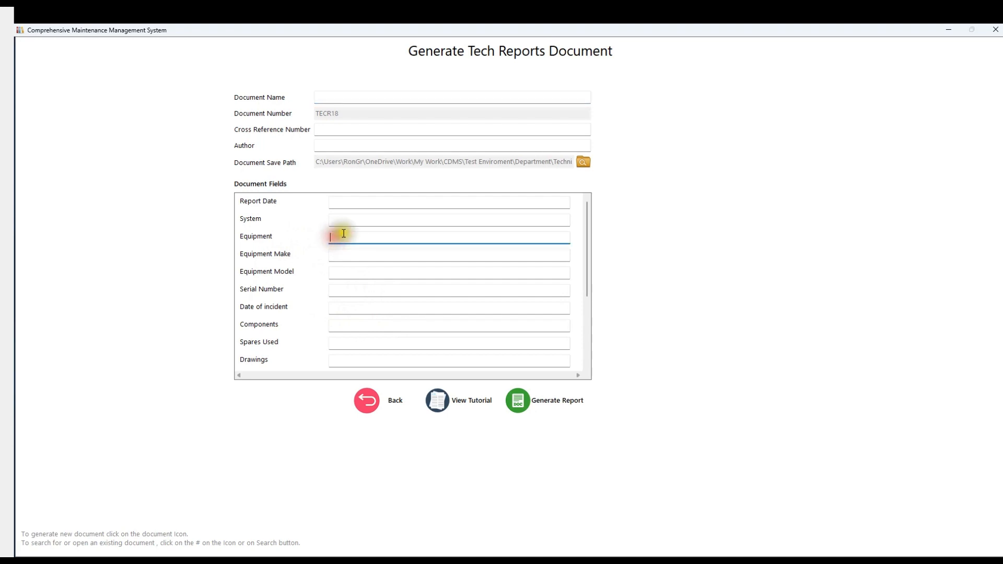
{"action": "left_click", "coordinate": [346, 220]}
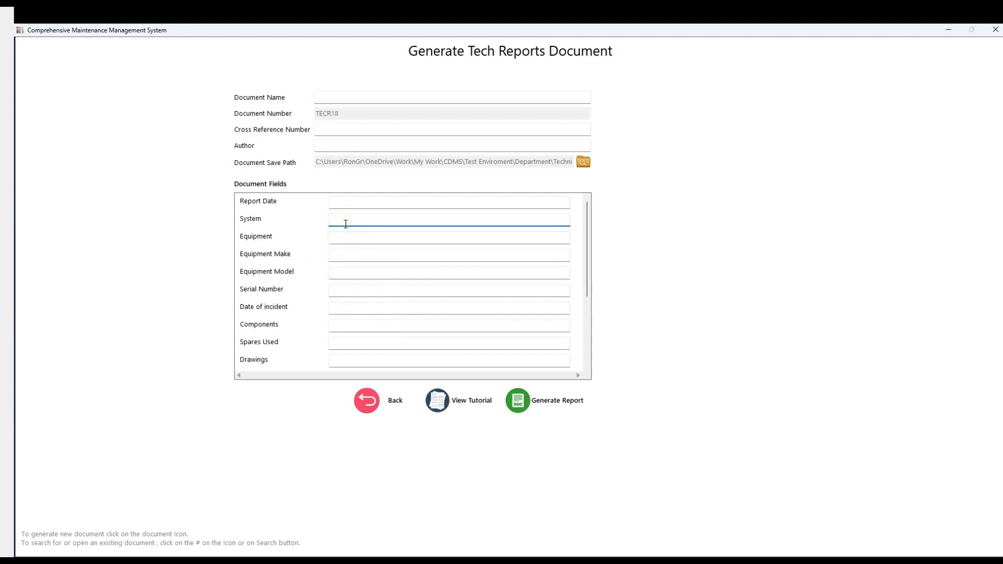
{"action": "left_click", "coordinate": [343, 240]}
{"action": "left_click", "coordinate": [337, 255]}
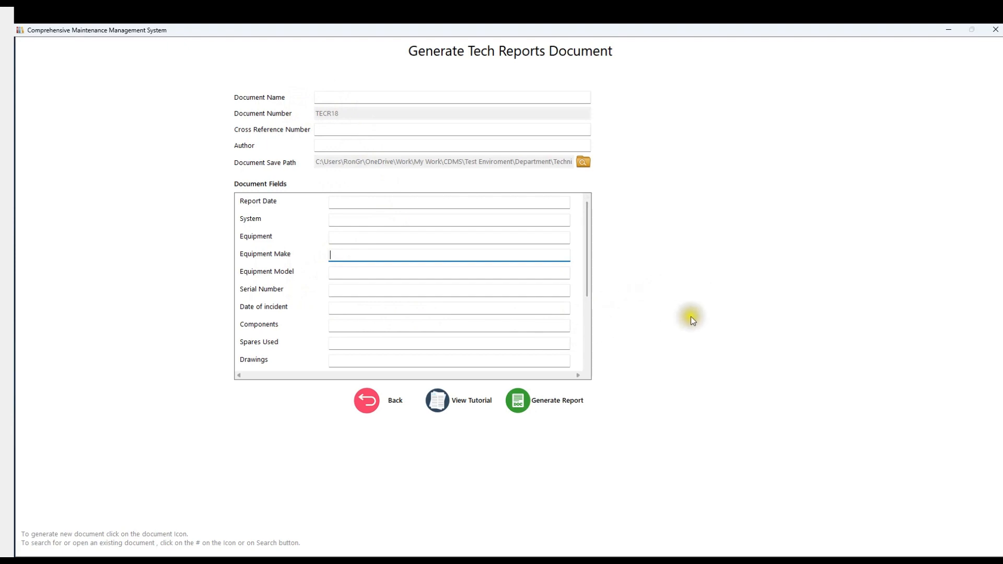
{"action": "left_click", "coordinate": [349, 238]}
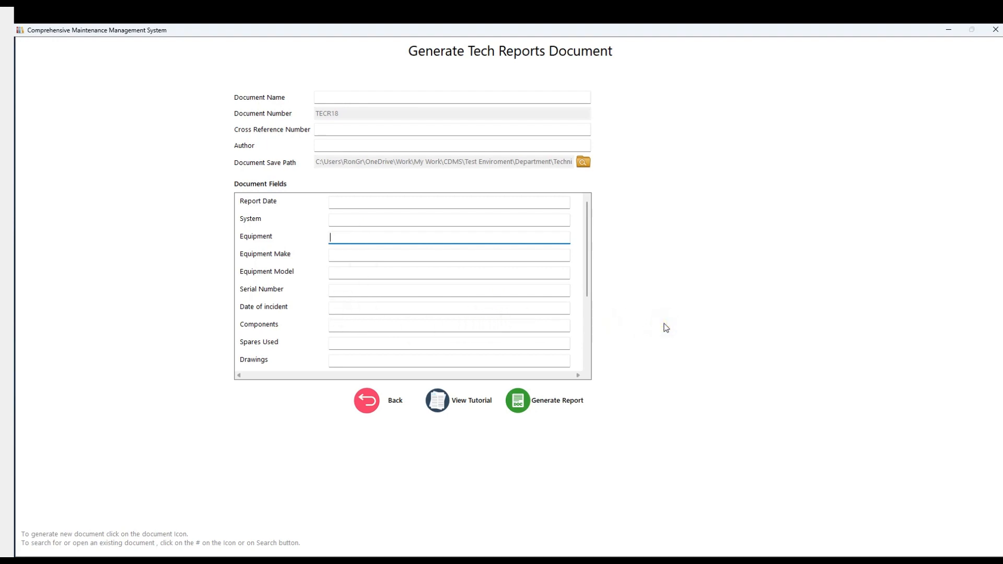
{"action": "left_click", "coordinate": [387, 325]}
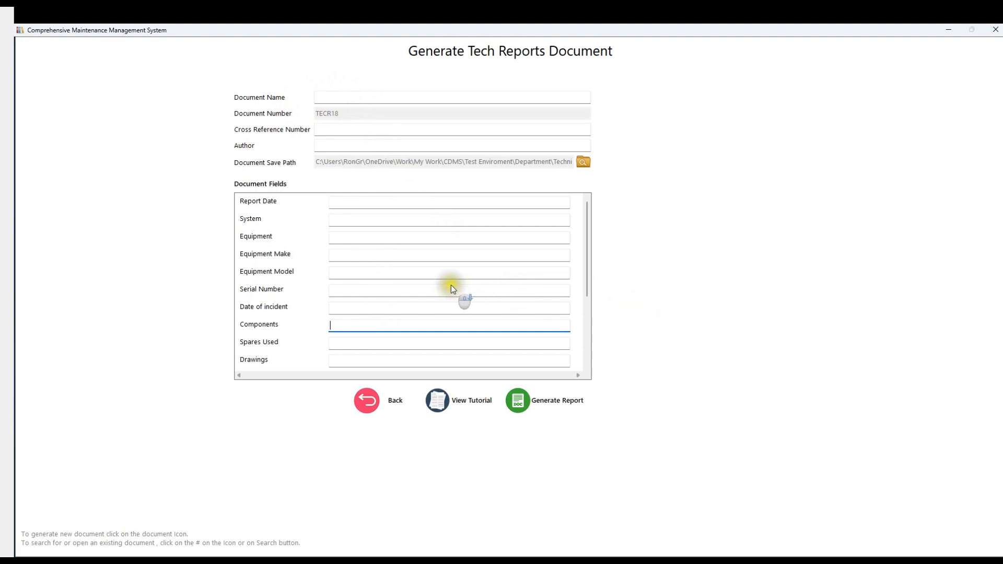
{"action": "scroll", "coordinate": [454, 290], "scroll_direction": "down", "scroll_amount": 3}
{"action": "scroll", "coordinate": [452, 288], "scroll_direction": "up", "scroll_amount": 3}
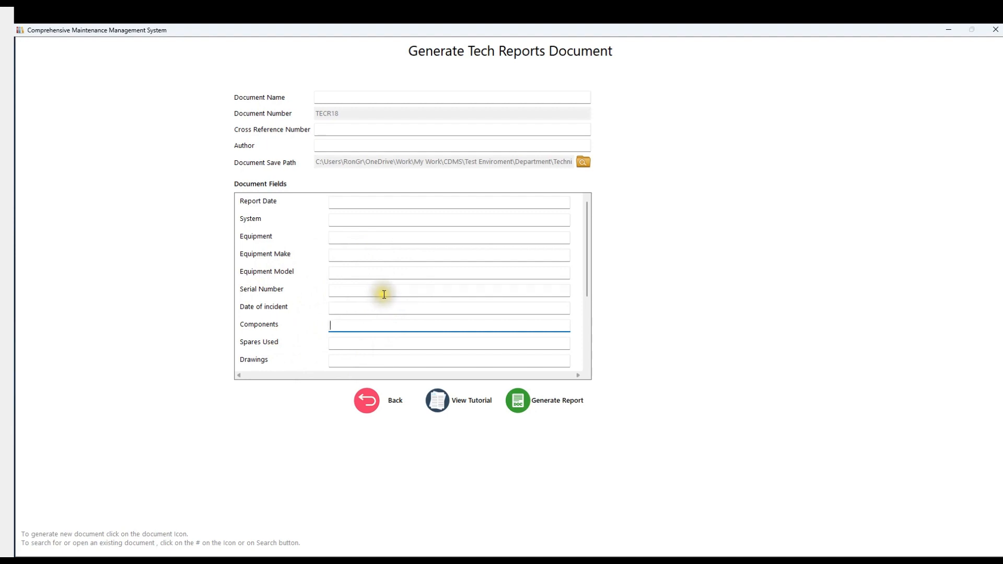
{"action": "scroll", "coordinate": [664, 298], "scroll_direction": "down", "scroll_amount": 2}
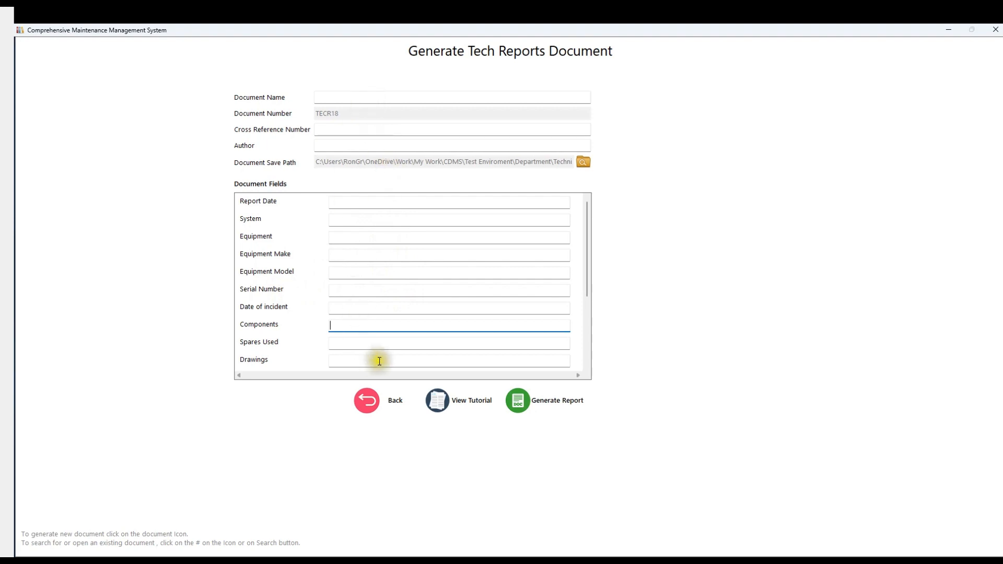
{"action": "left_click", "coordinate": [367, 400]}
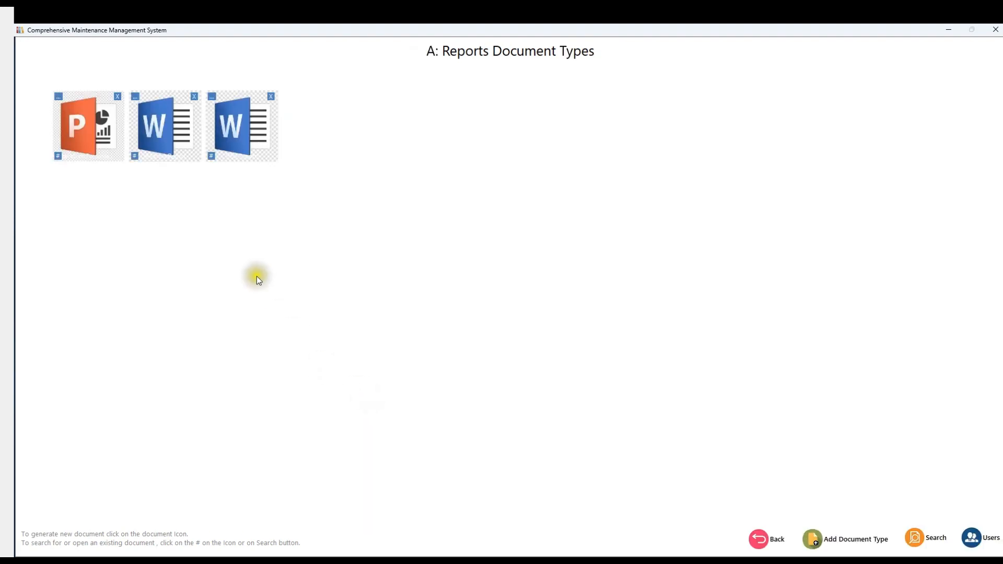
Step: Review the Tech Reports document type settings without changing them, and return to the document groups
{"action": "left_click", "coordinate": [212, 98]}
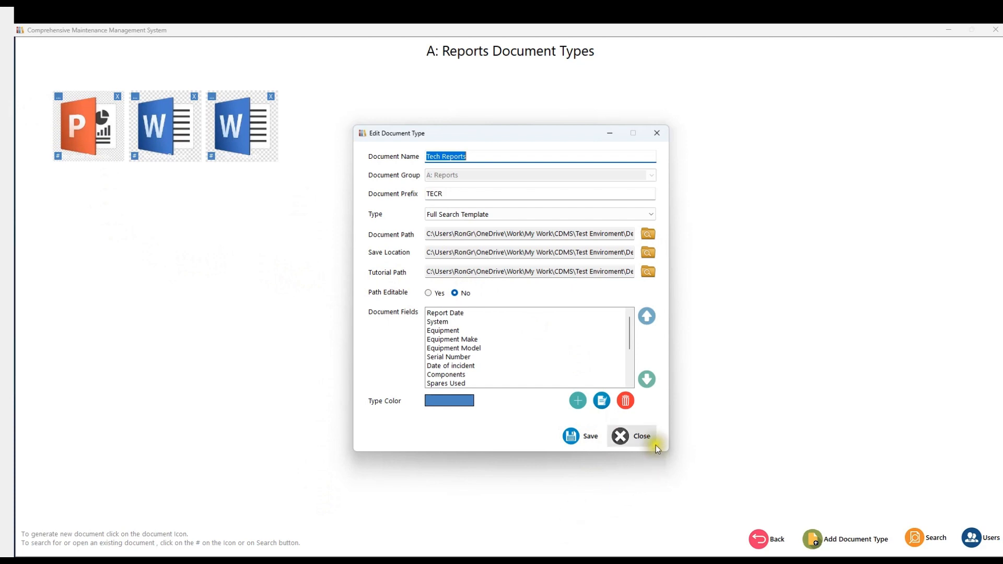
{"action": "left_click", "coordinate": [620, 435]}
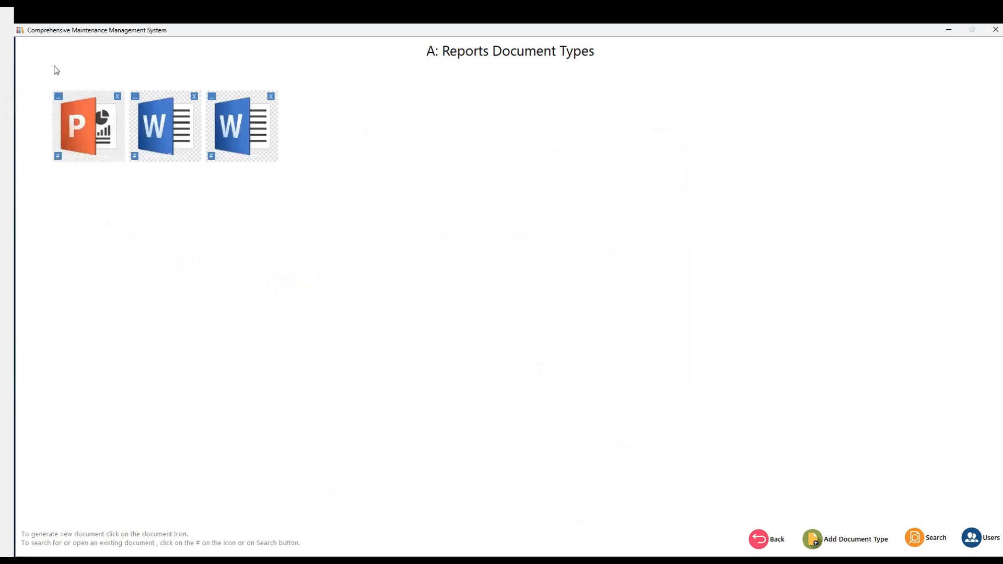
{"action": "left_click", "coordinate": [757, 539]}
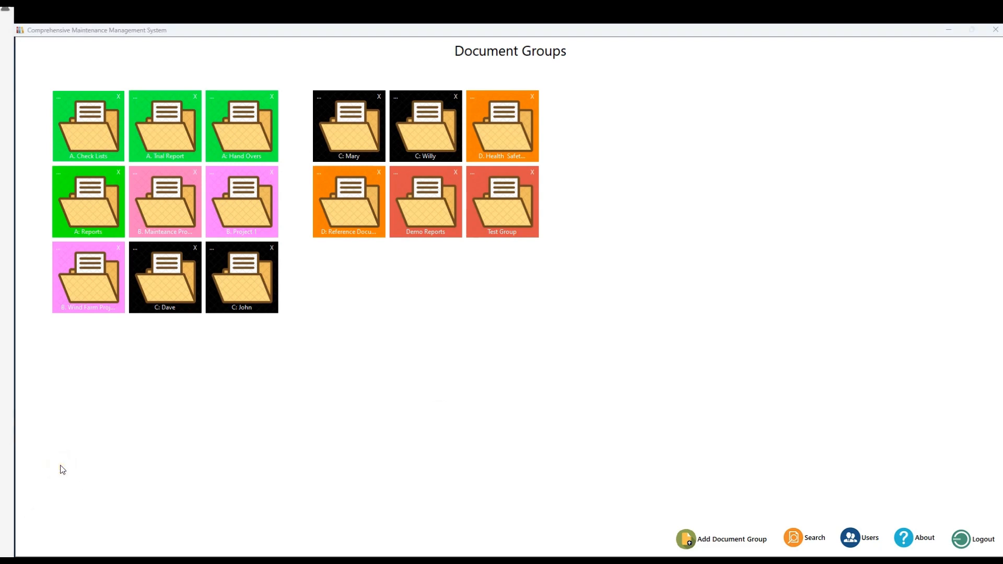
{"action": "scroll", "coordinate": [6, 313], "scroll_direction": "up", "scroll_amount": 8}
{"action": "scroll", "coordinate": [6, 314], "scroll_direction": "down", "scroll_amount": 6}
{"action": "scroll", "coordinate": [60, 465], "scroll_direction": "down", "scroll_amount": 20}
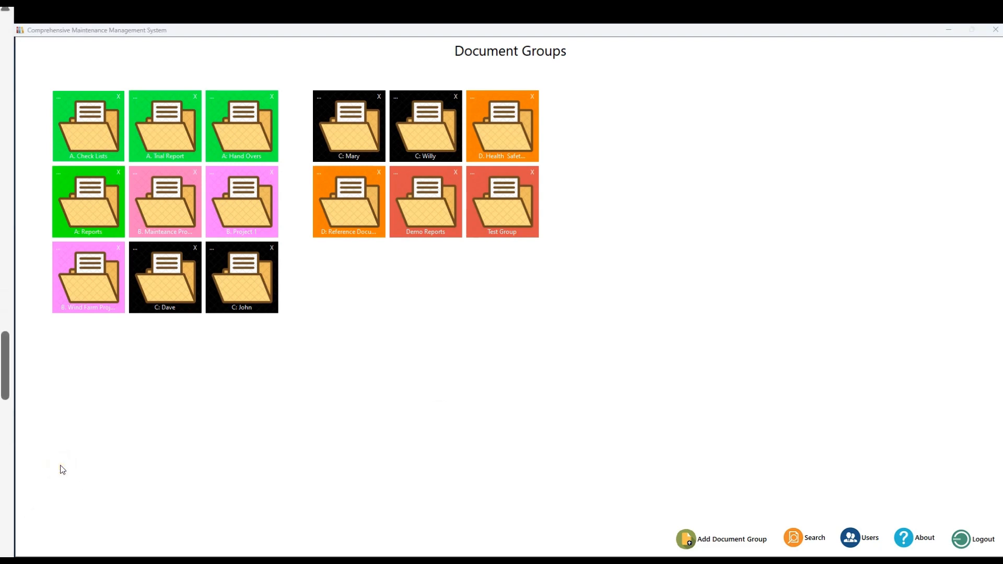